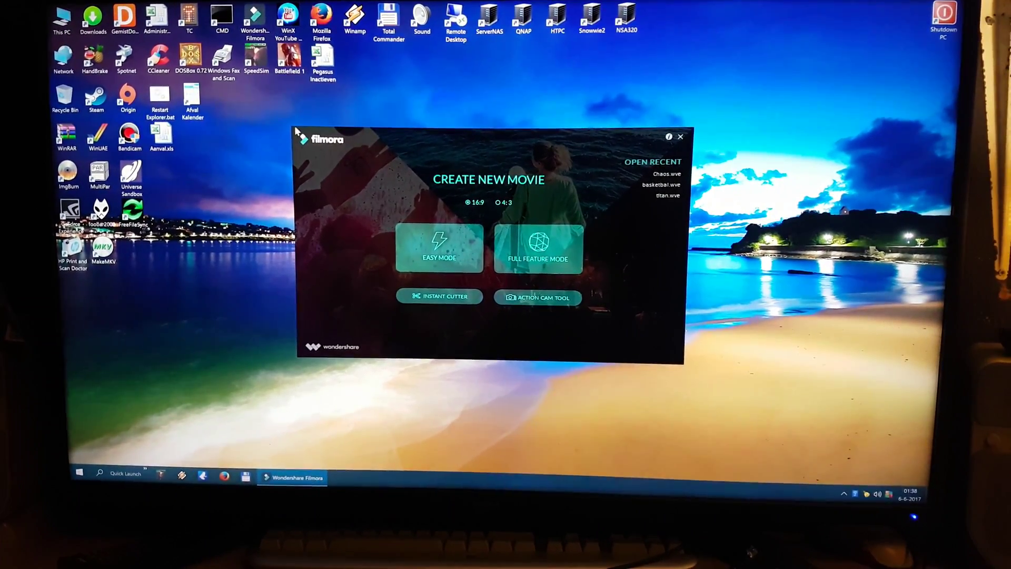
# In Full Feature Mode, put the bandicam clip on the video track and Record_0069 on the audio track.
pyautogui.click(521, 243)
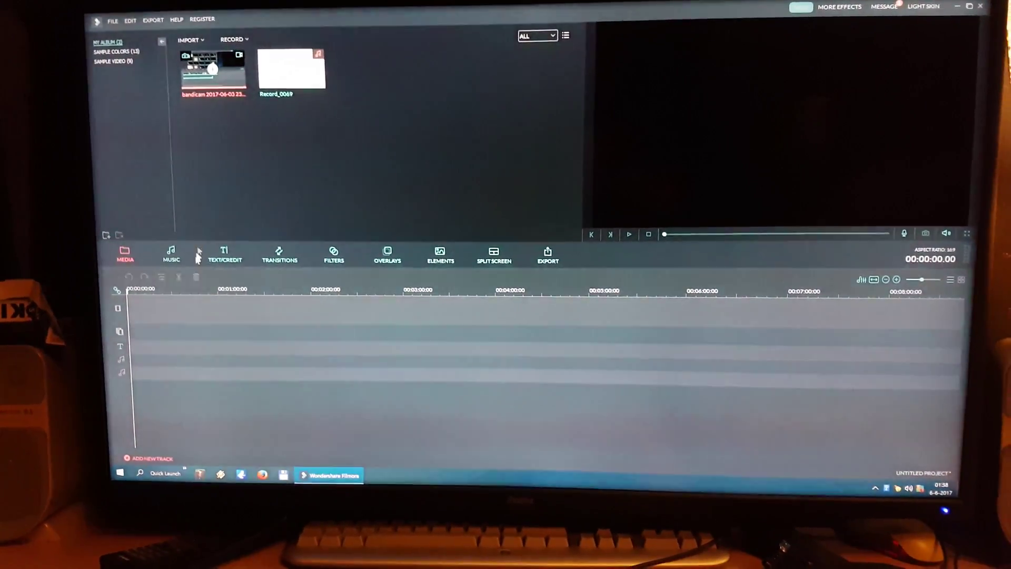
pyautogui.moveTo(222, 85); pyautogui.dragTo(379, 325)
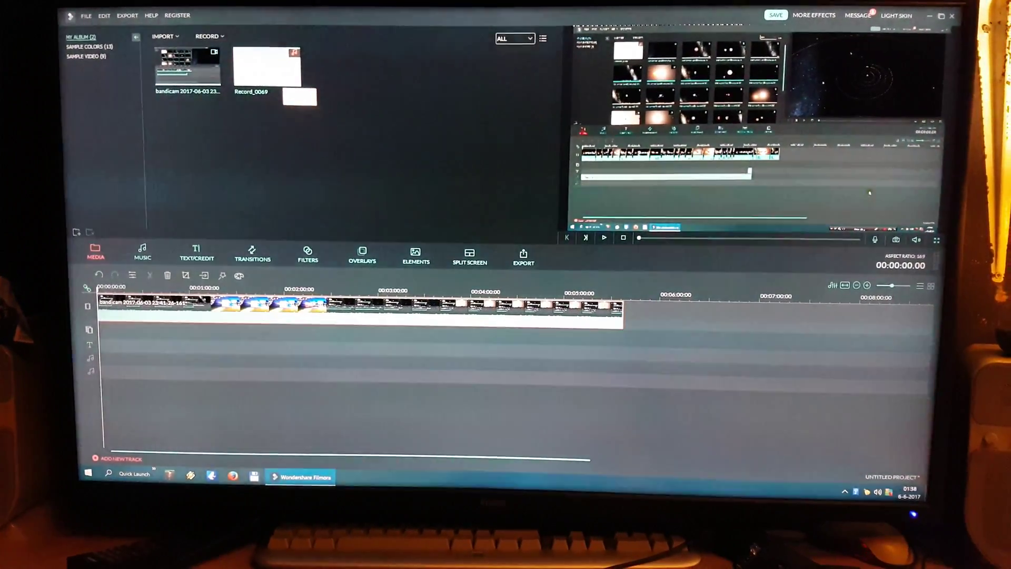
pyautogui.moveTo(268, 71); pyautogui.dragTo(154, 345)
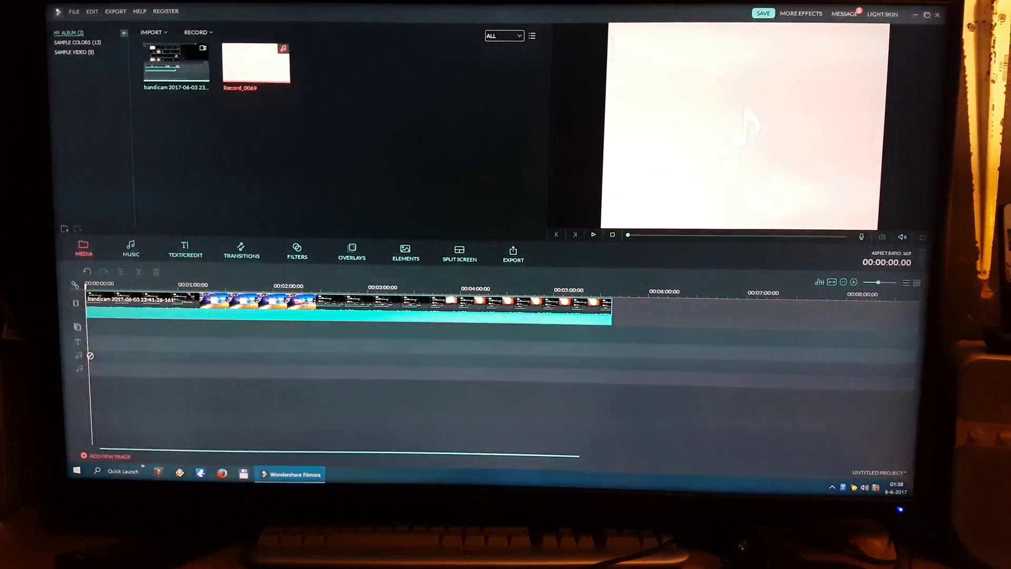
pyautogui.moveTo(93, 356); pyautogui.dragTo(94, 357)
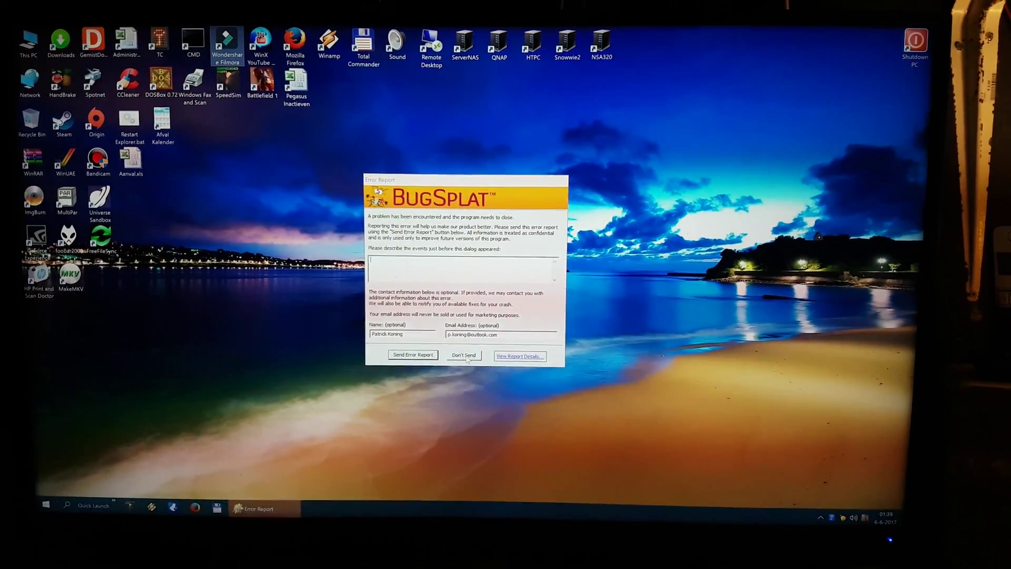
pyautogui.click(464, 354)
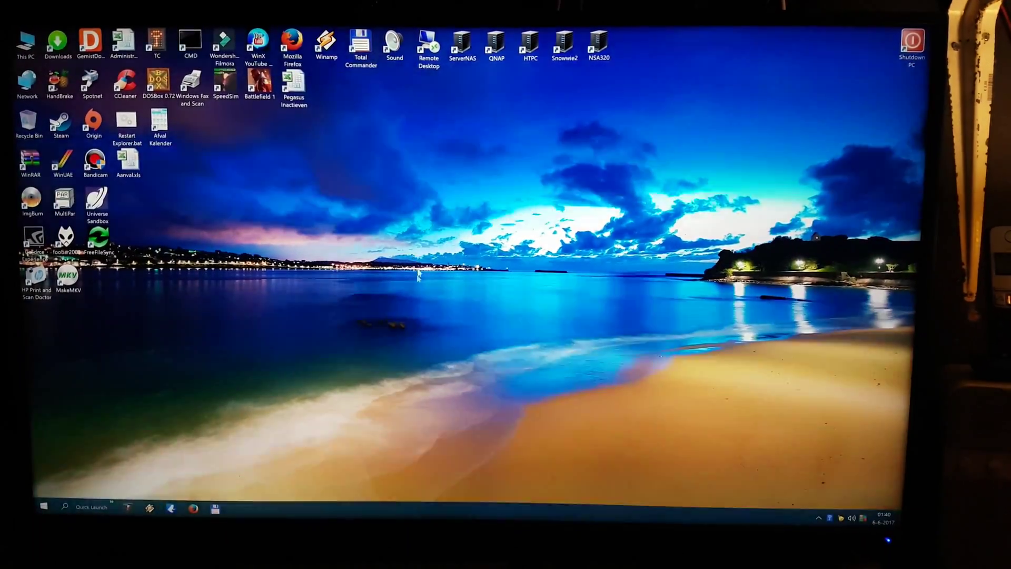